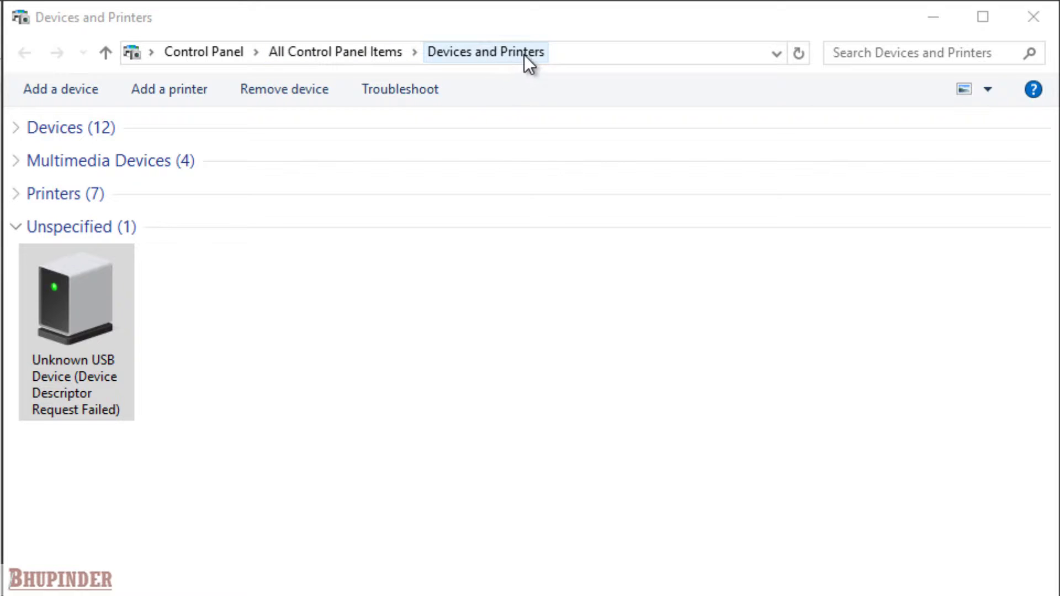
Open Device Manager and select the first Generic USB Hub under Universal Serial Bus controllers.
double_click(77, 378)
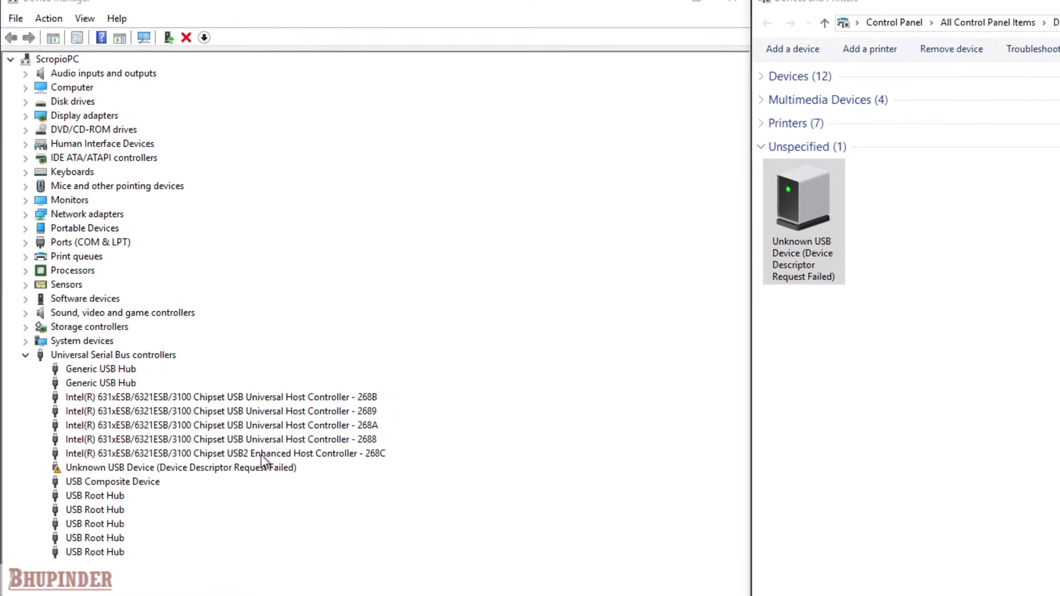
click(128, 370)
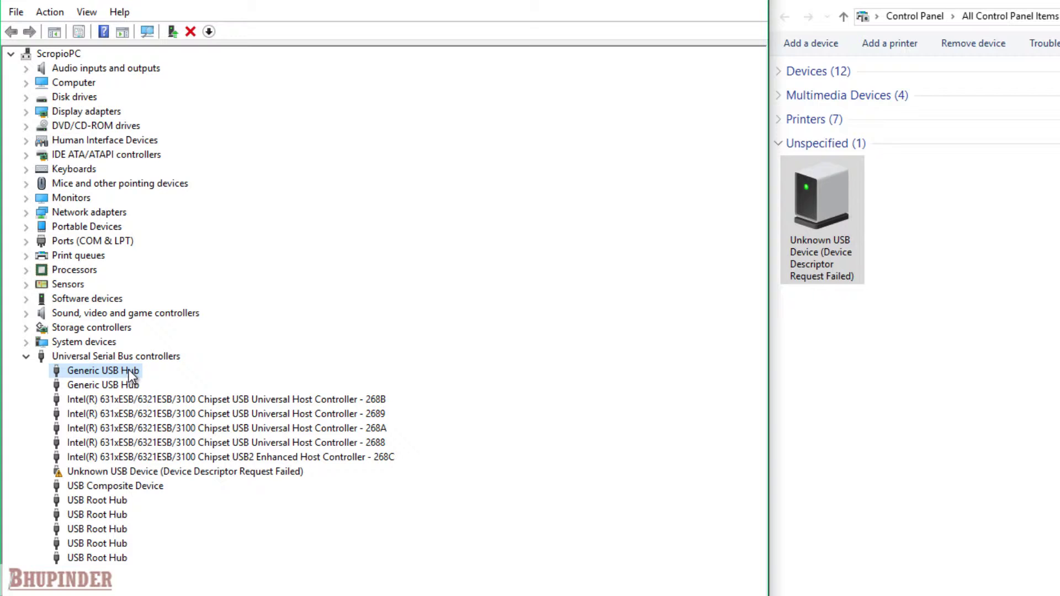
Reinstall the first Generic USB Hub's driver using the installed Generic USB Hub driver.
right_click(130, 375)
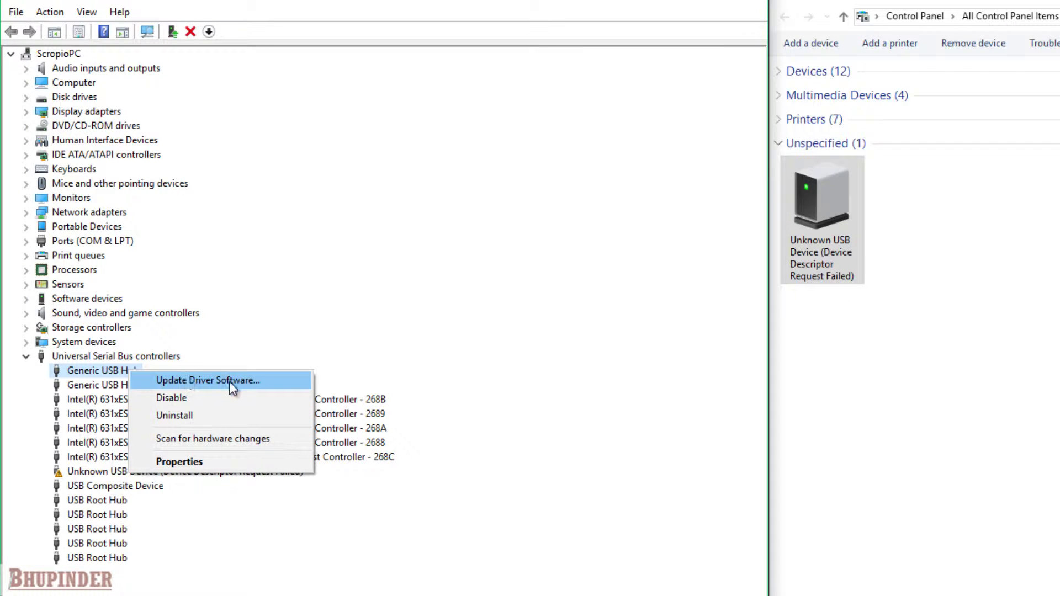
click(245, 379)
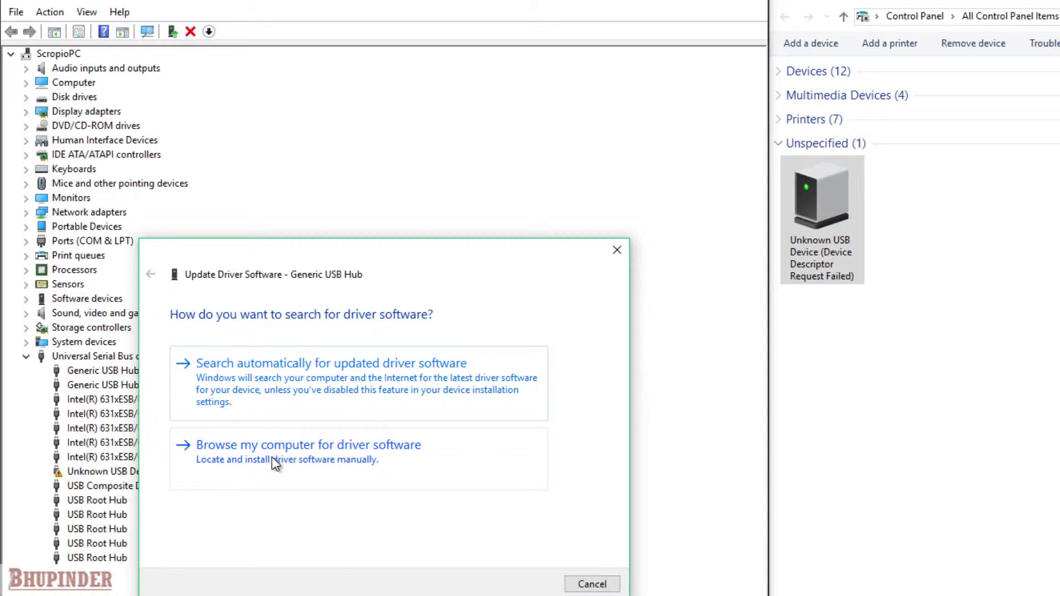
click(272, 456)
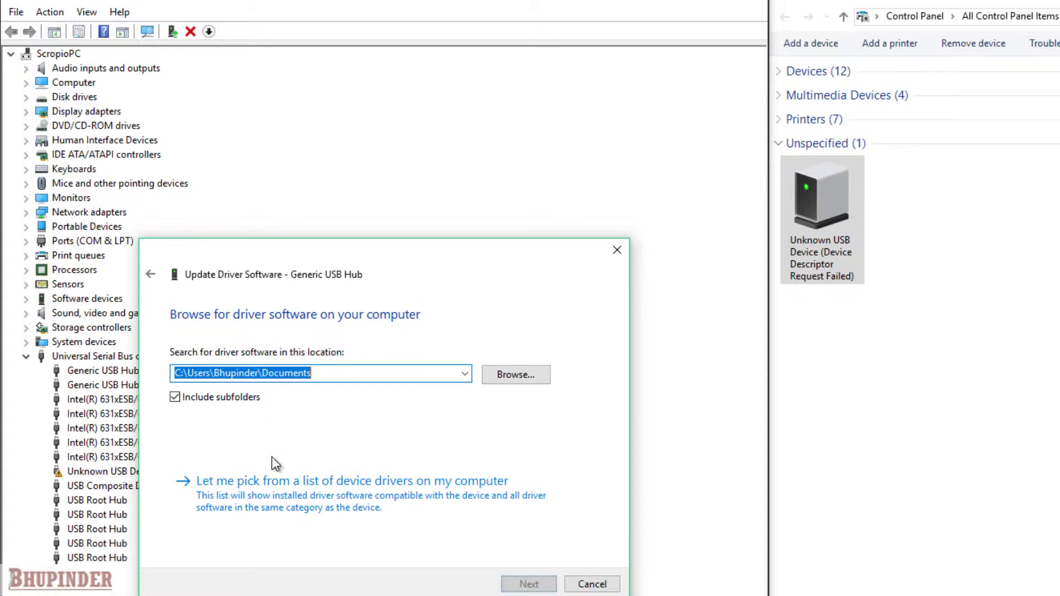
click(264, 493)
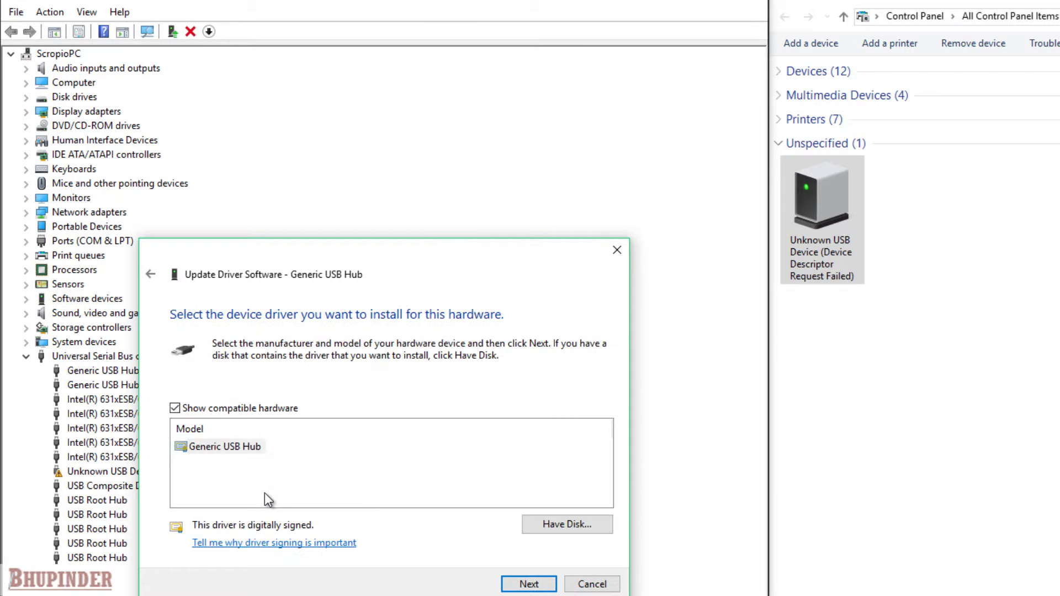
click(208, 448)
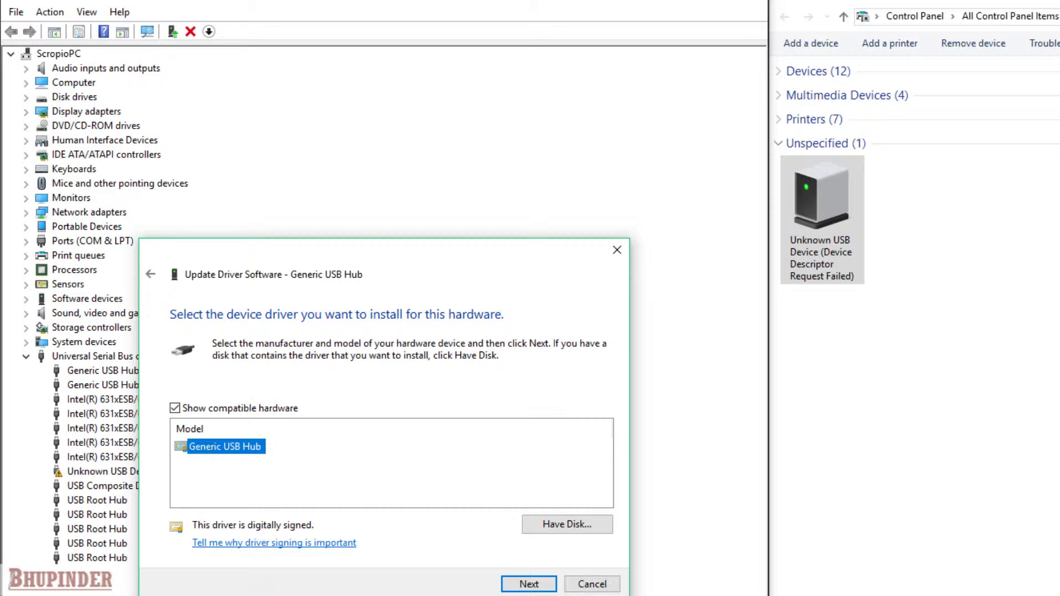
click(528, 584)
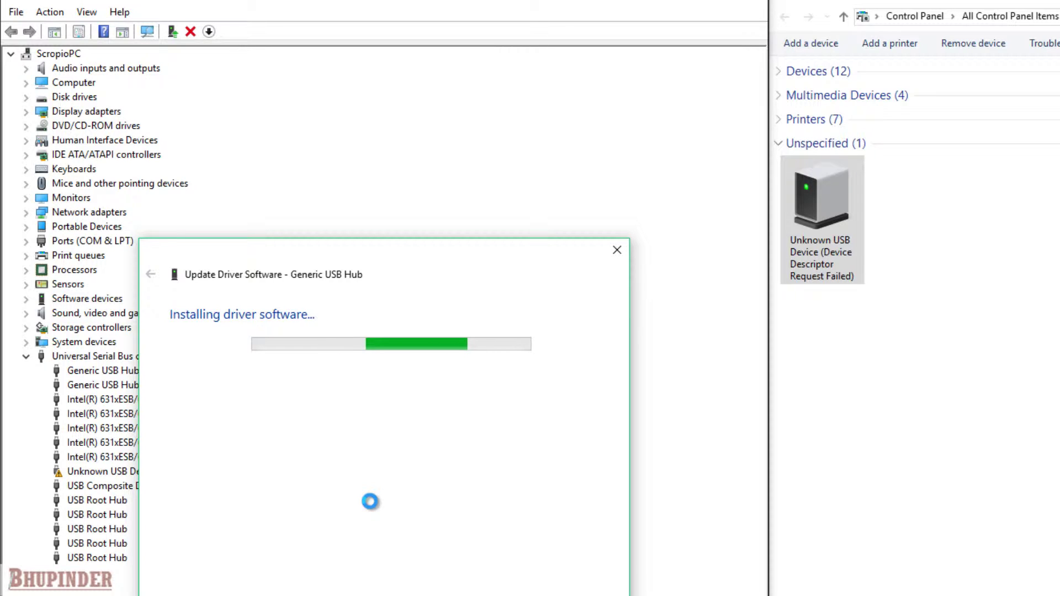
click(593, 581)
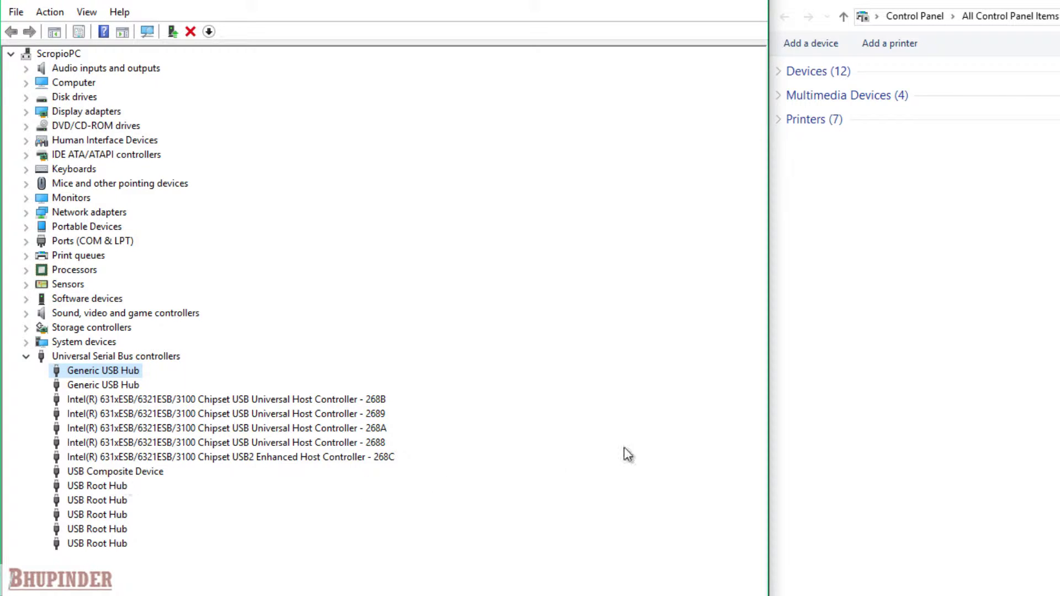
Reinstall the second Generic USB Hub's driver using the installed Generic USB Hub driver.
click(1027, 302)
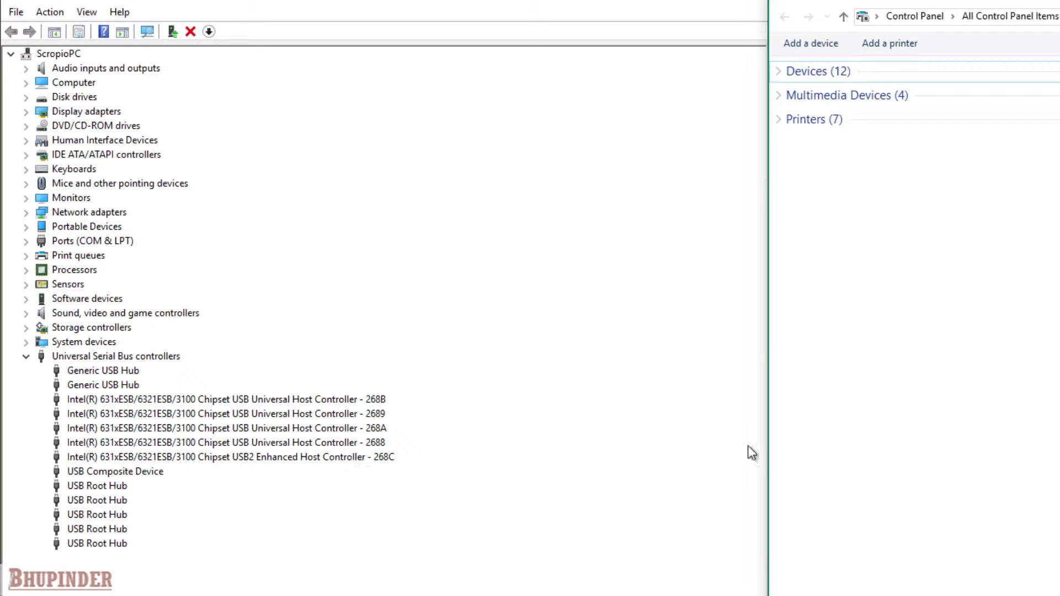
click(117, 385)
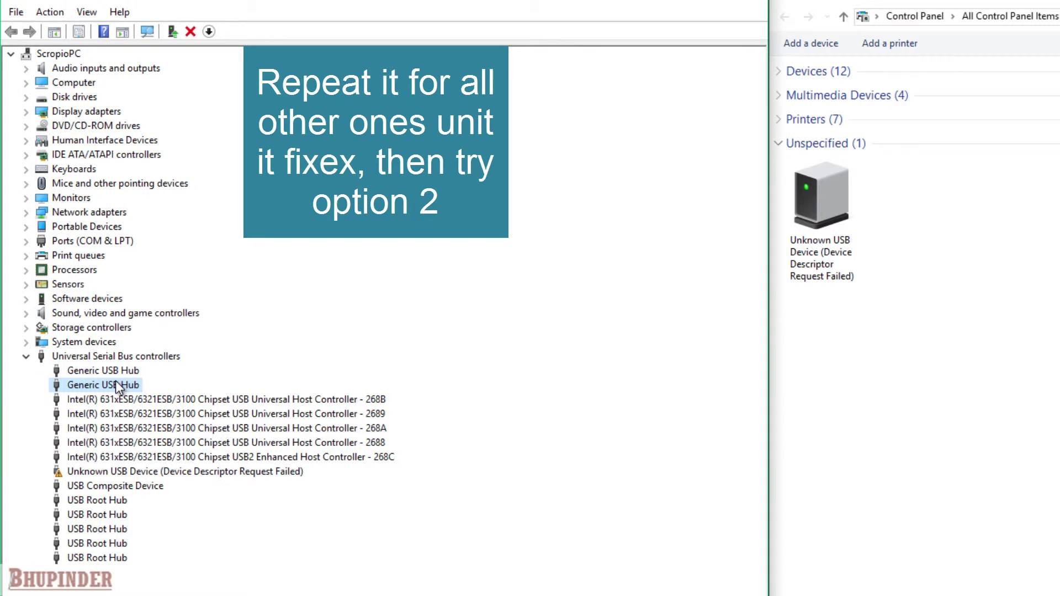
right_click(117, 384)
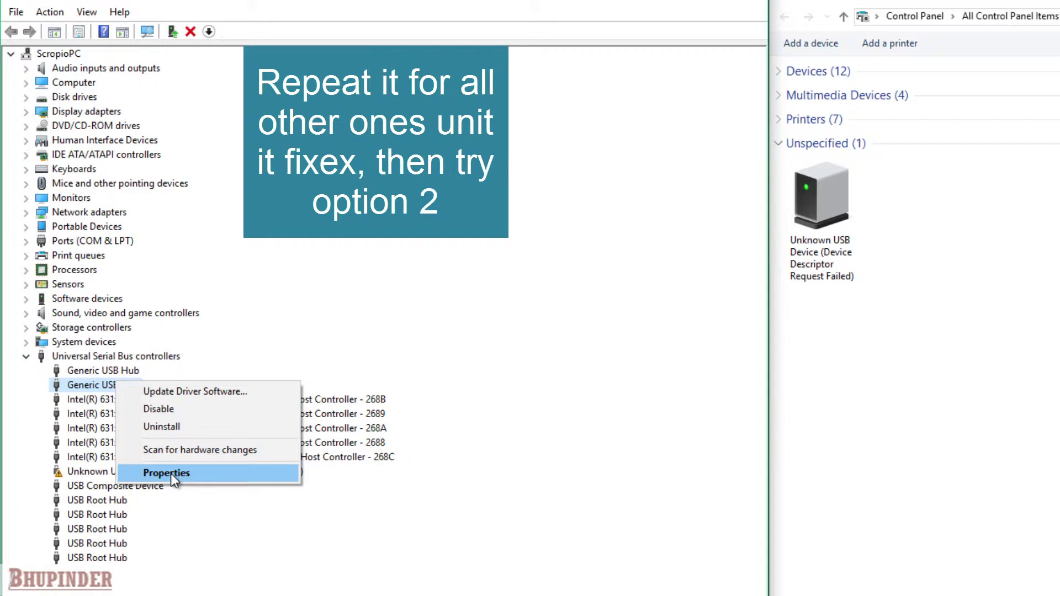
click(196, 386)
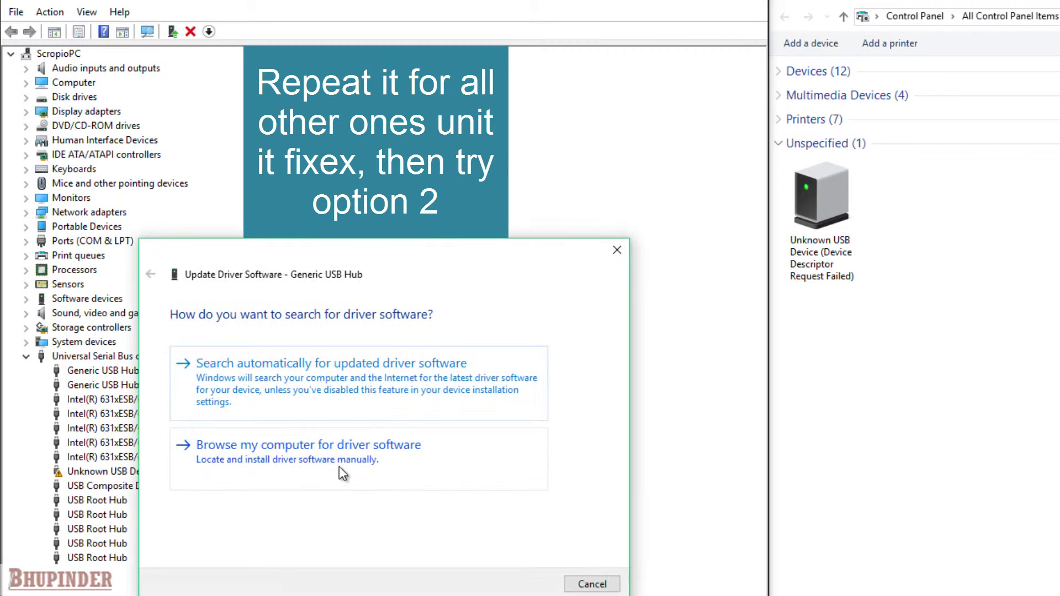
click(312, 447)
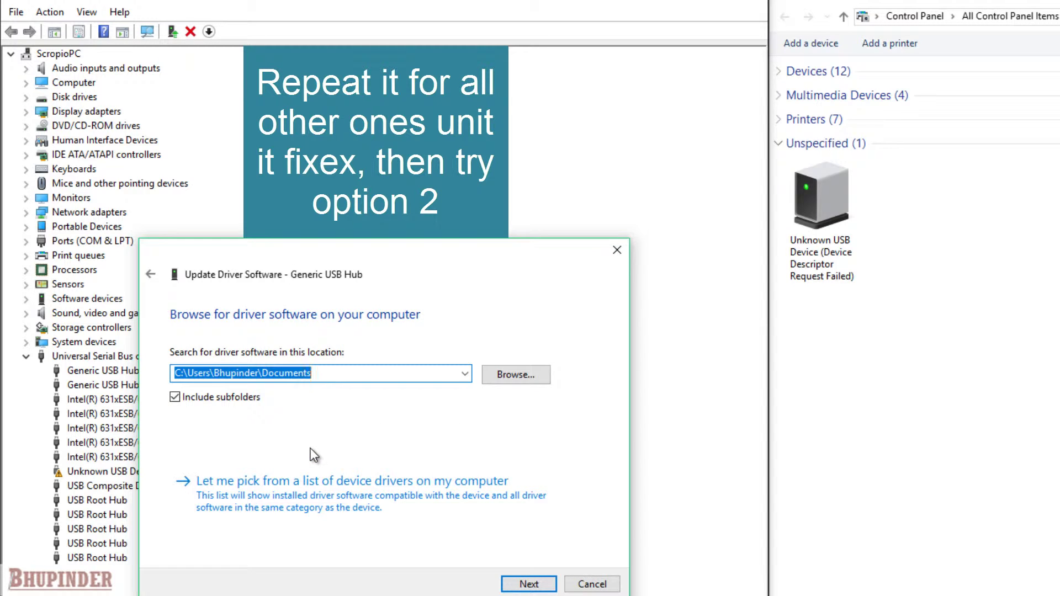
click(243, 495)
click(212, 446)
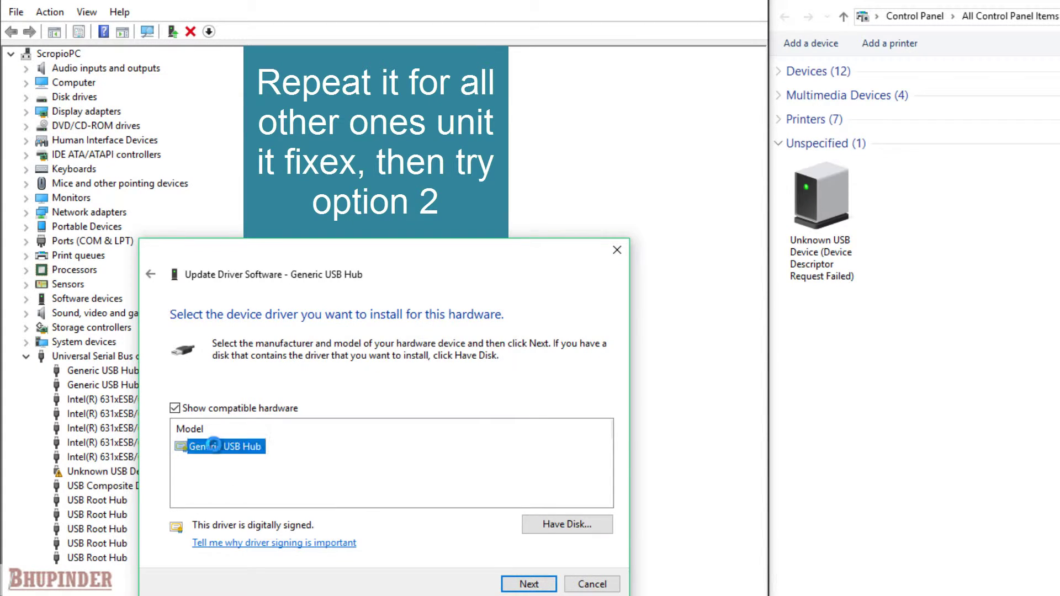
key(Return)
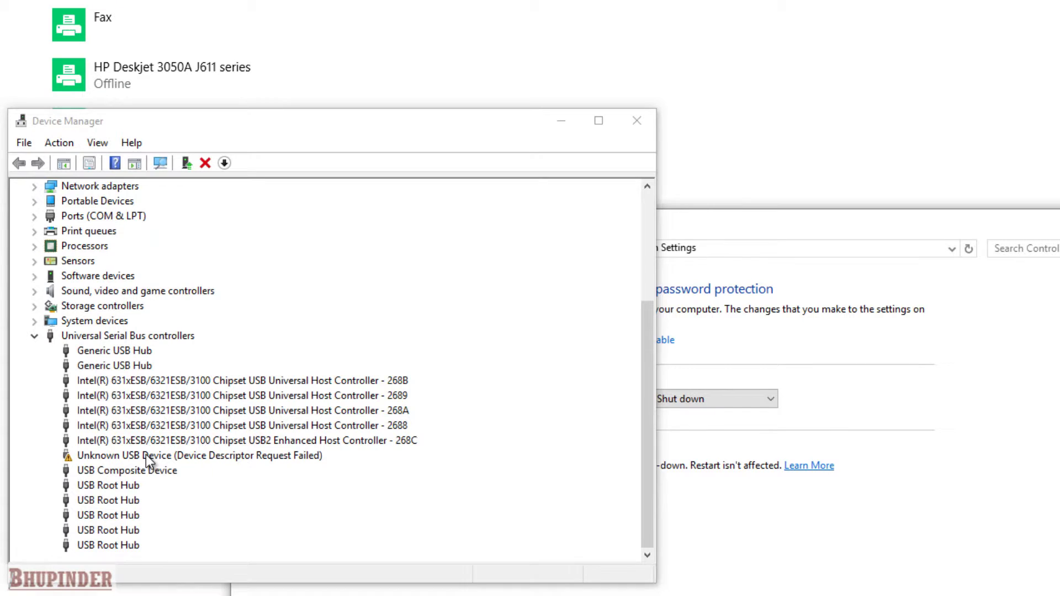
Uninstall the Unknown USB Device (Device Descriptor Request Failed) and confirm the removal.
click(146, 455)
right_click(146, 455)
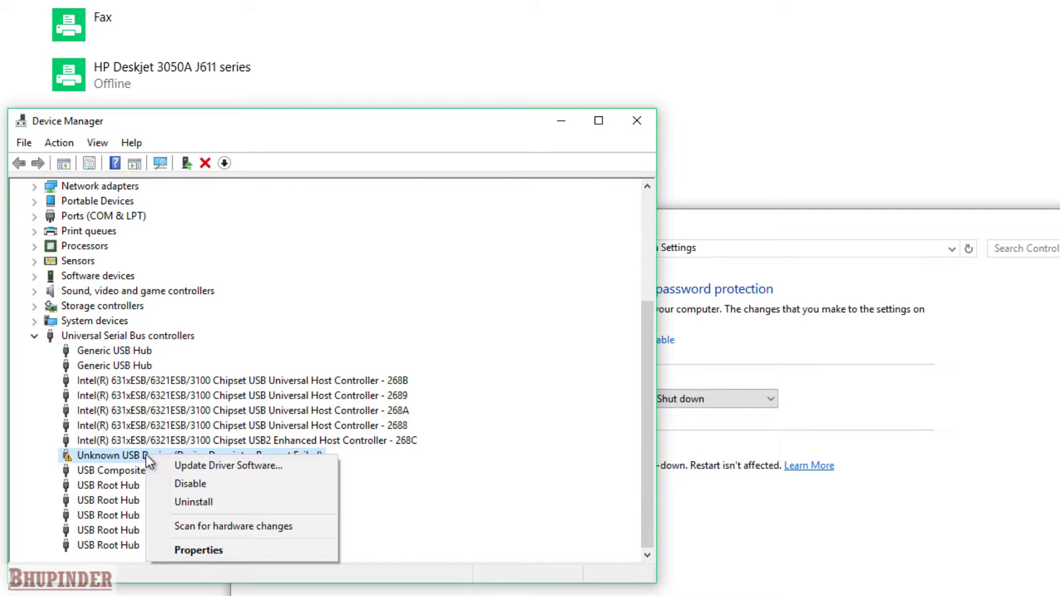
click(214, 504)
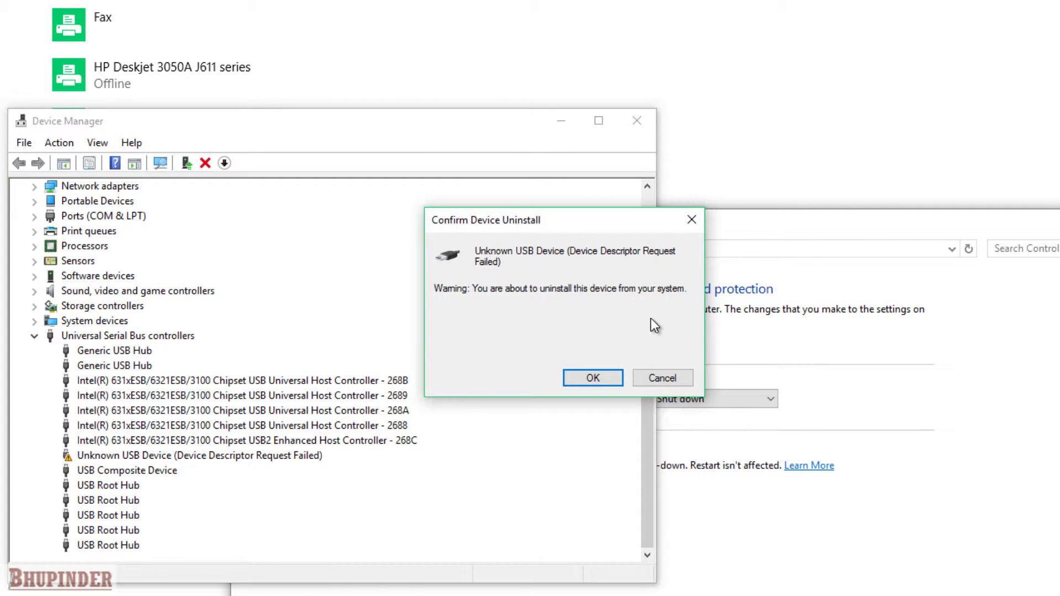
click(593, 378)
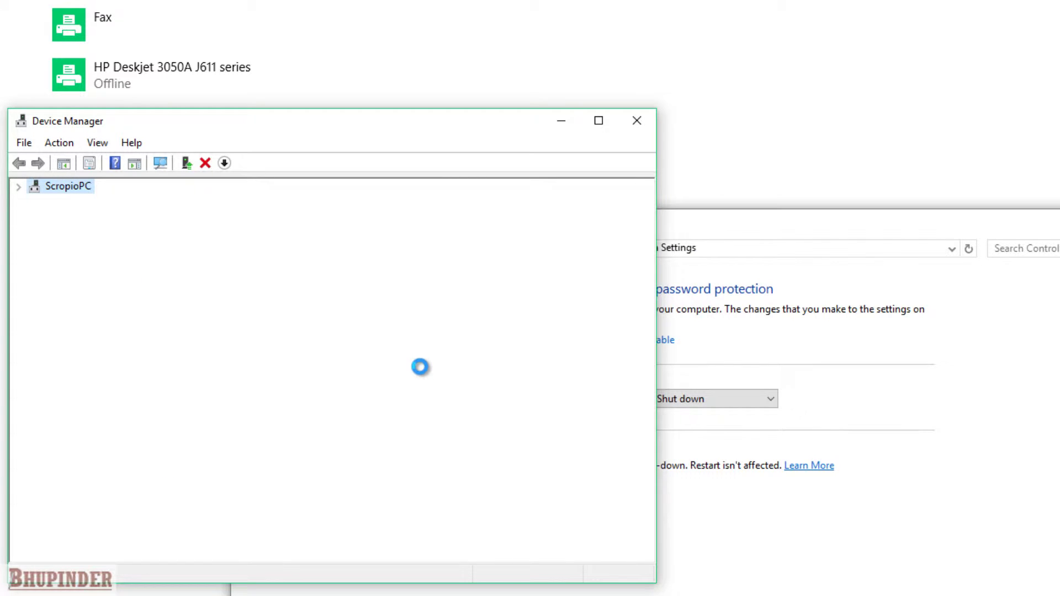
scroll(326, 396, down, 4)
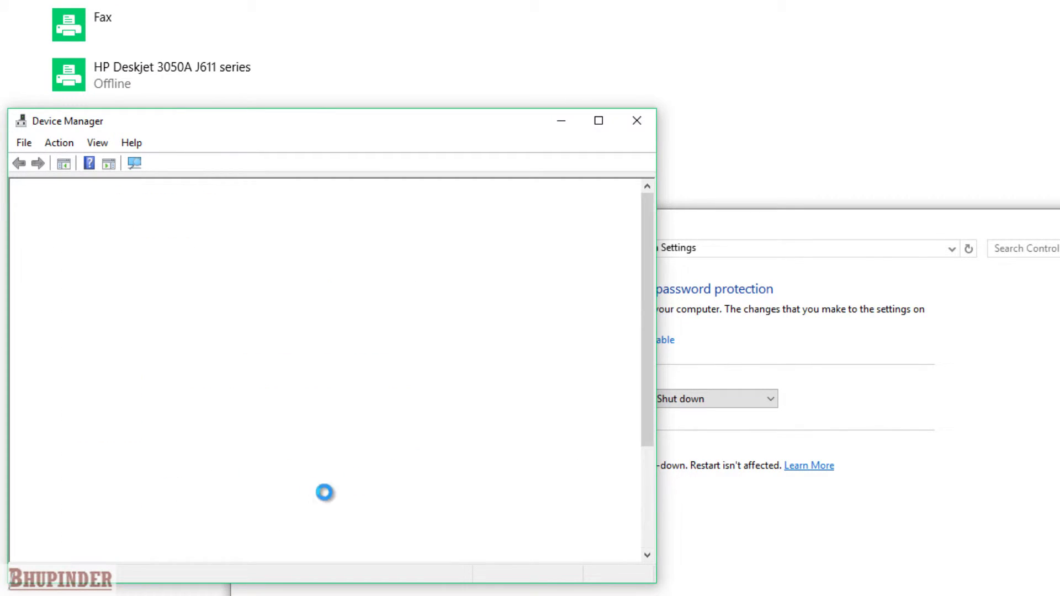
scroll(311, 437, down, 4)
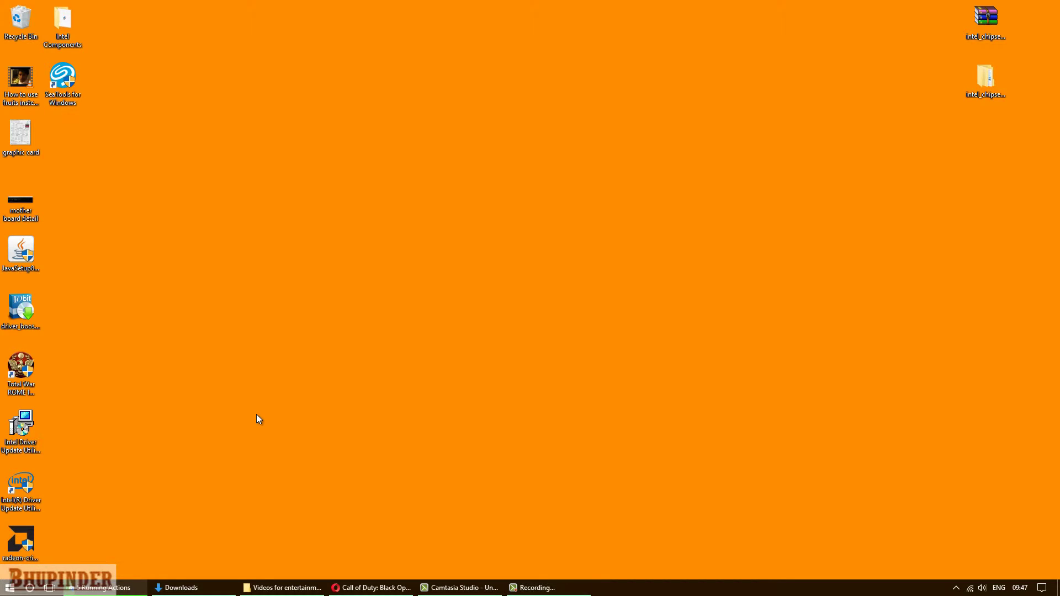
Search 'control' from the Start menu to launch Control Panel.
key(super)
text(control)
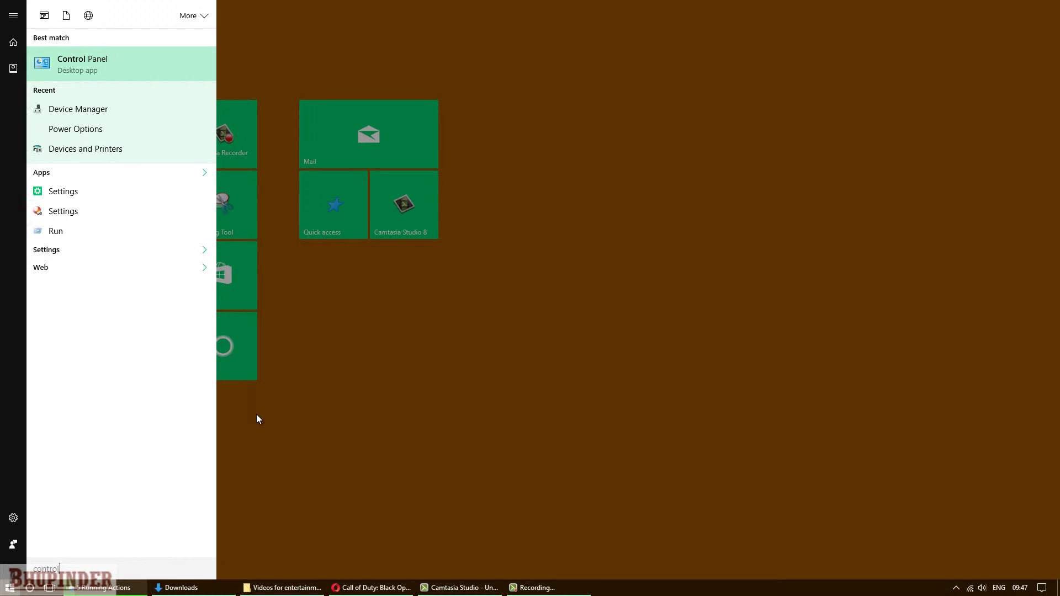
key(Return)
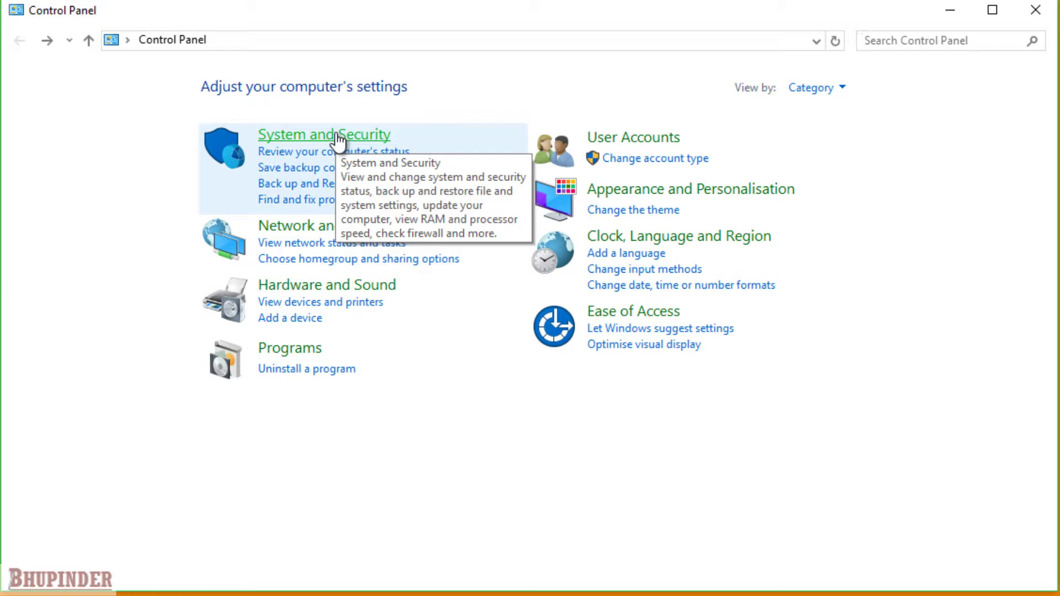
Go through System and Security and Power Options to the power button settings page.
click(339, 140)
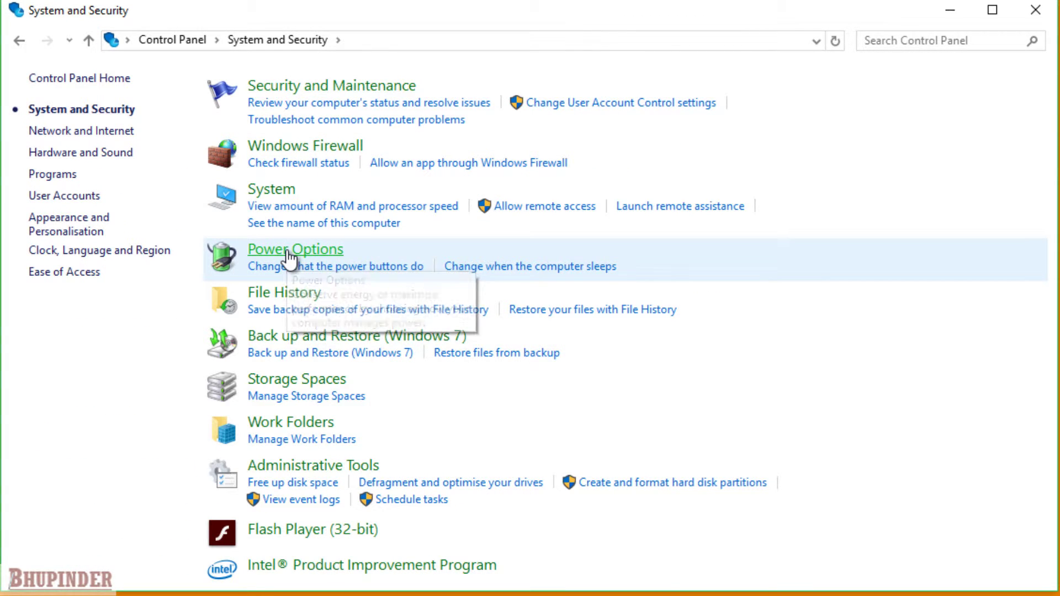
click(287, 251)
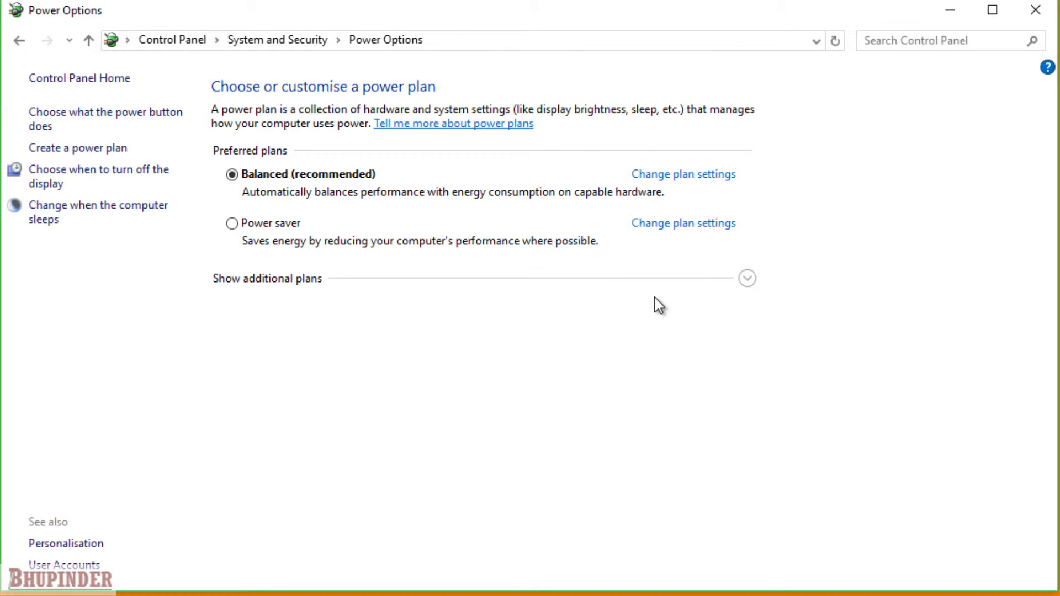
click(145, 117)
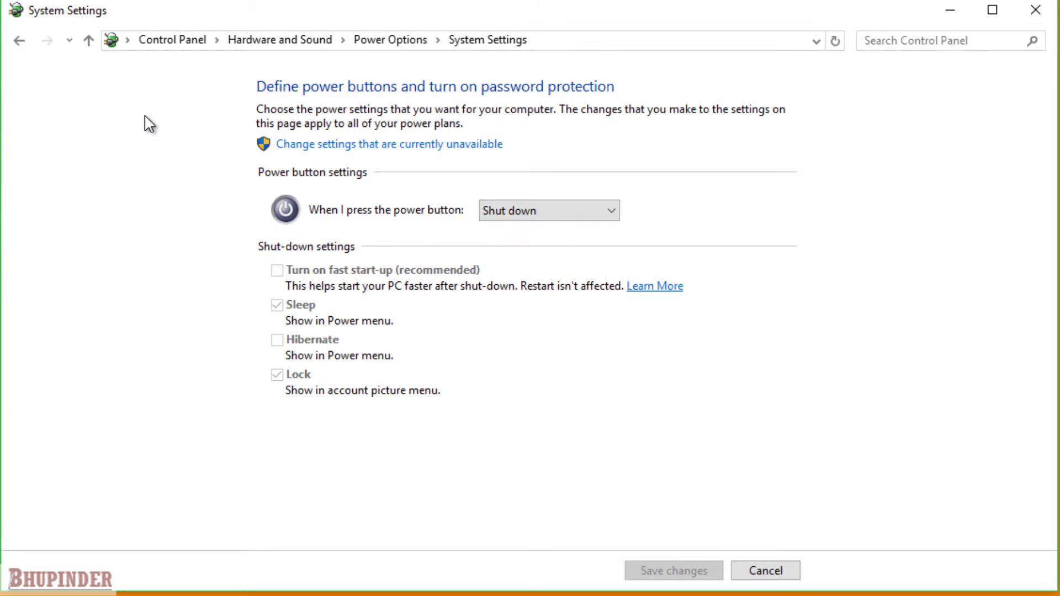
Unlock the greyed-out shut-down settings with 'Change settings that are currently unavailable'.
click(362, 144)
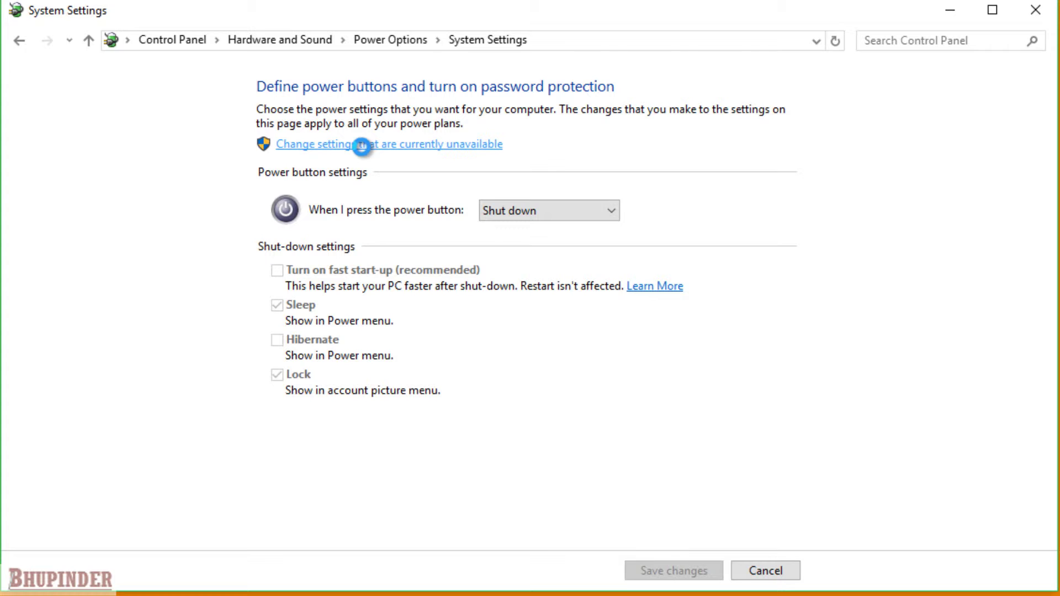